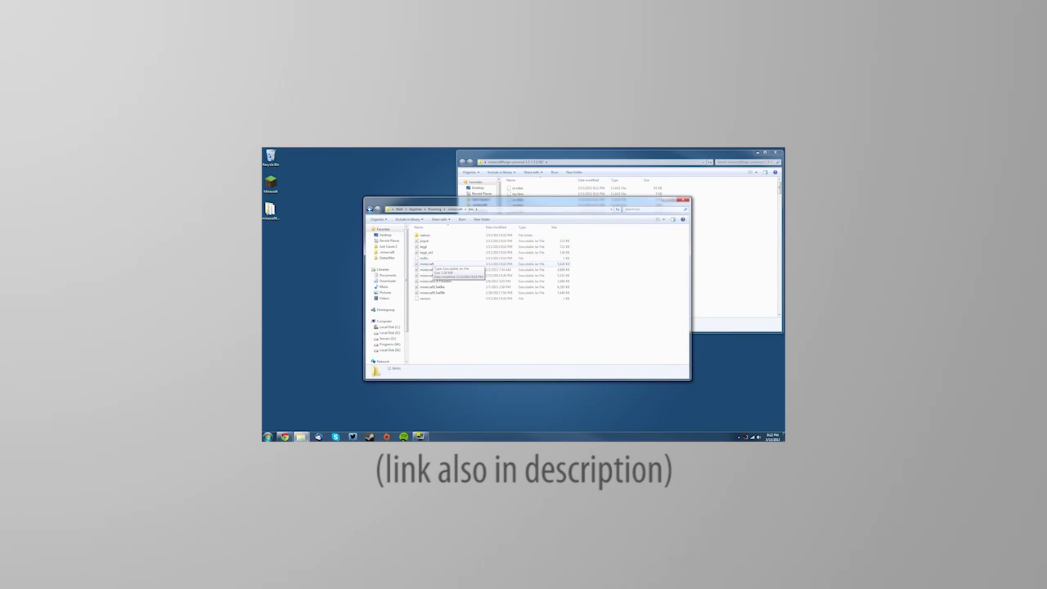
Step: Bring up the right-click 7-Zip options for minecraft.jar in the bin folder
{"action": "right_click", "coordinate": [432, 263]}
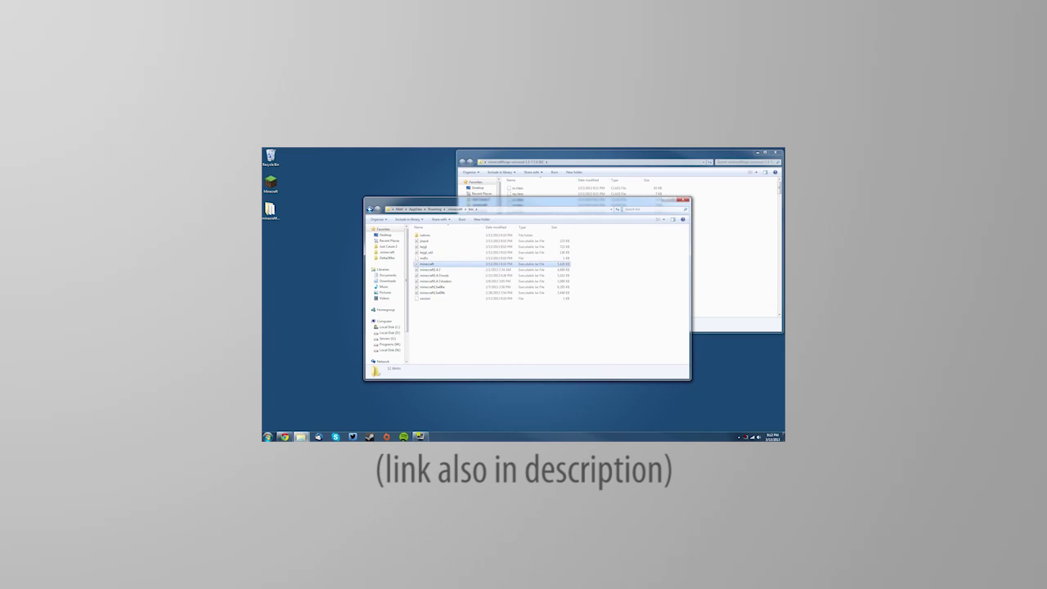
{"action": "mouse_move", "coordinate": [458, 274]}
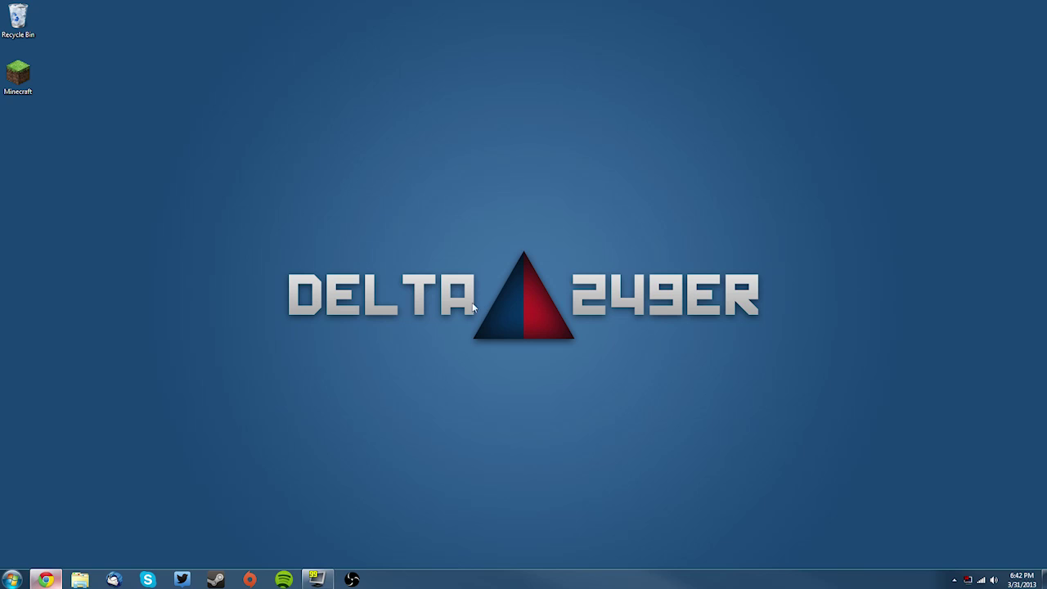
Step: Open the Manager pack Download link from the thread's Requirements section in a new tab
{"action": "left_click", "coordinate": [47, 579]}
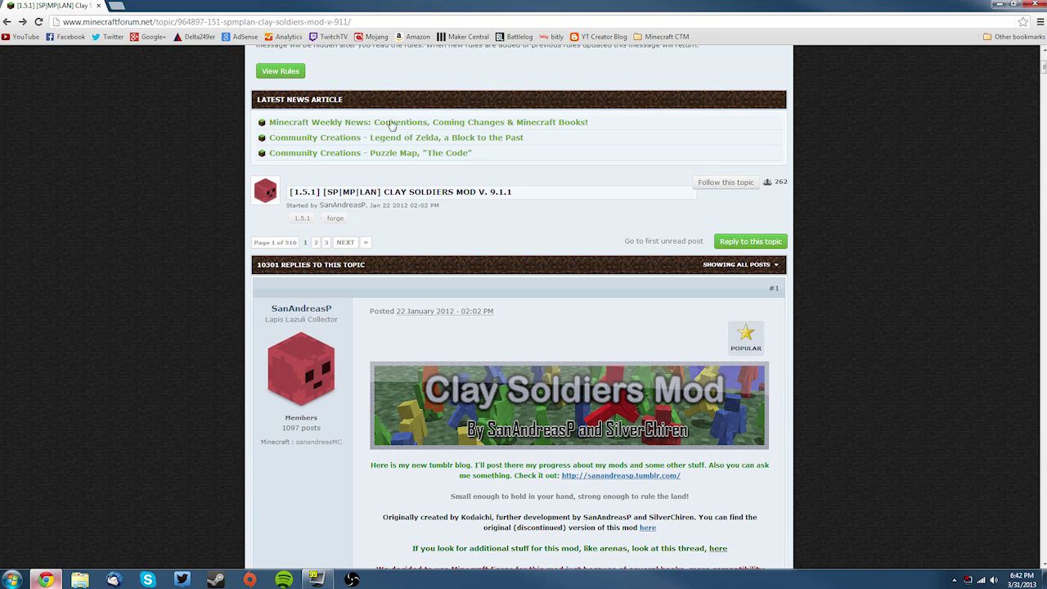
{"action": "scroll", "coordinate": [426, 288], "scroll_direction": "down", "scroll_amount": 8}
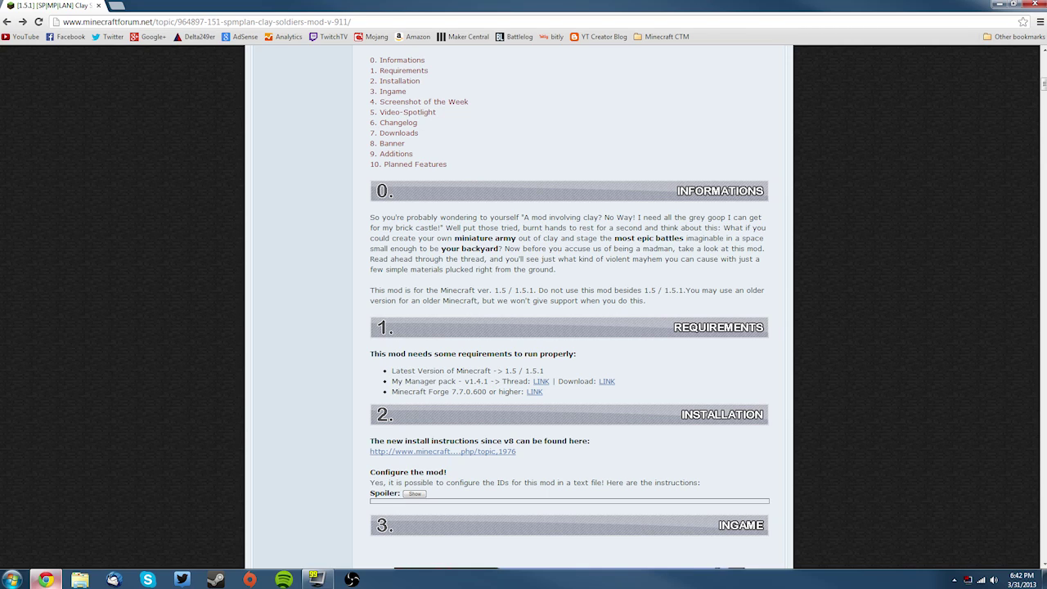
{"action": "right_click", "coordinate": [608, 388]}
{"action": "left_click", "coordinate": [646, 391]}
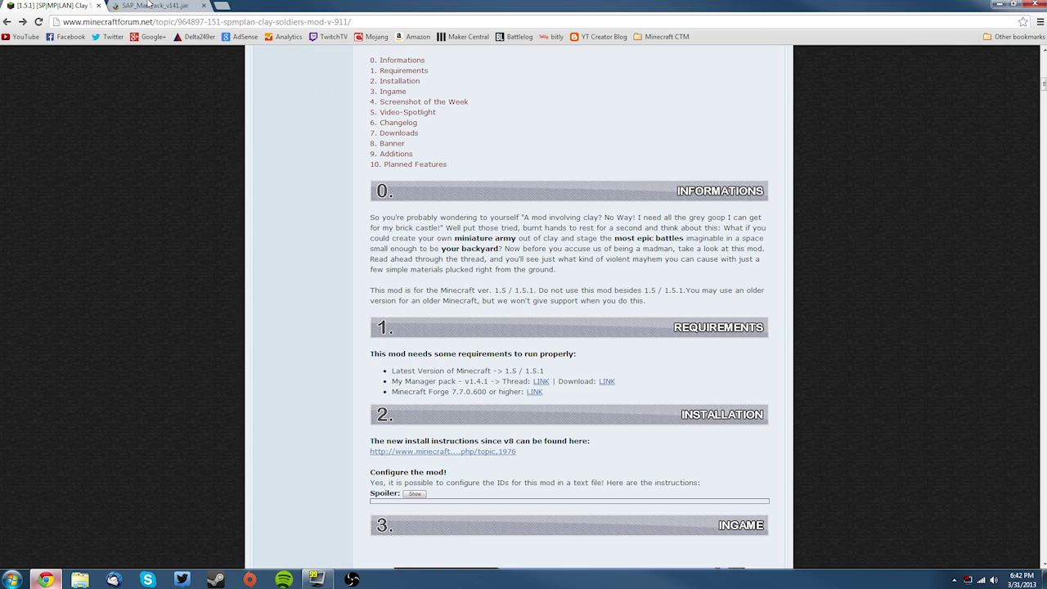
Step: Check the Manager pack download page, then return to the Clay Soldiers thread and scroll down
{"action": "left_click", "coordinate": [149, 5]}
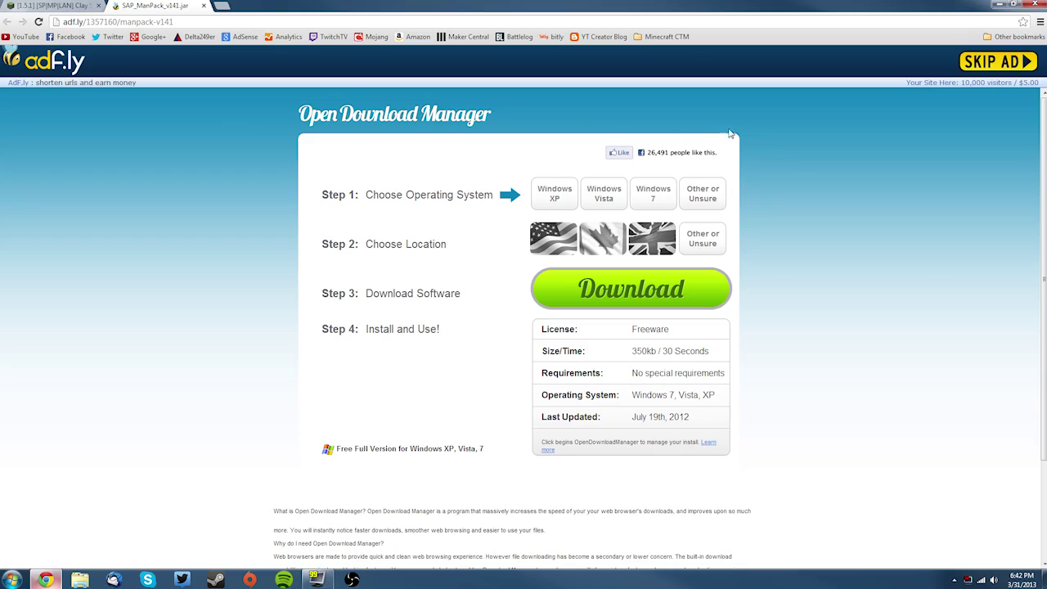
{"action": "left_click", "coordinate": [28, 5]}
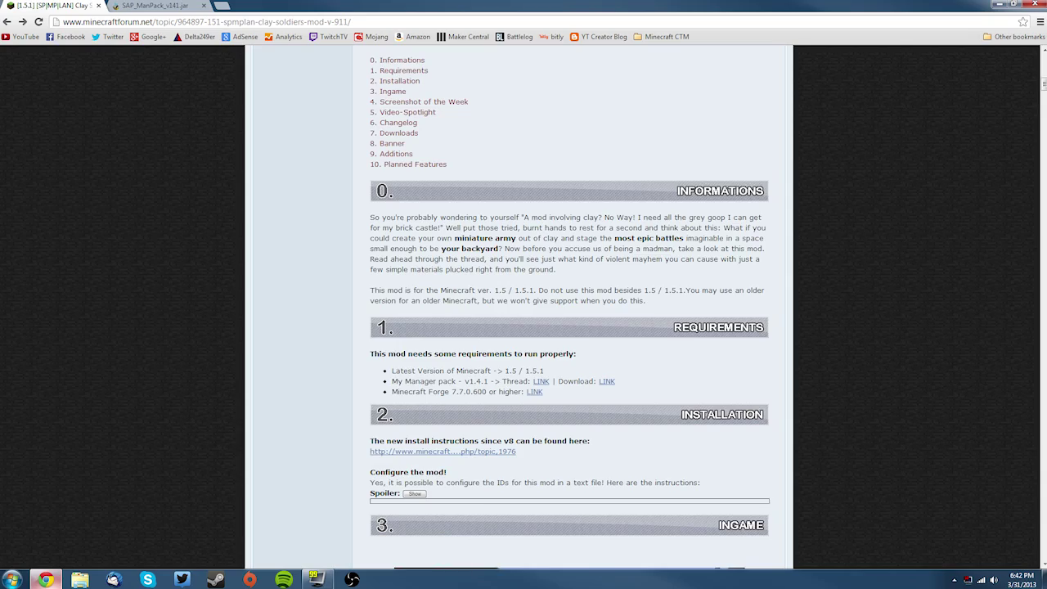
{"action": "scroll", "coordinate": [556, 268], "scroll_direction": "down", "scroll_amount": 20}
{"action": "scroll", "coordinate": [554, 267], "scroll_direction": "down", "scroll_amount": 20}
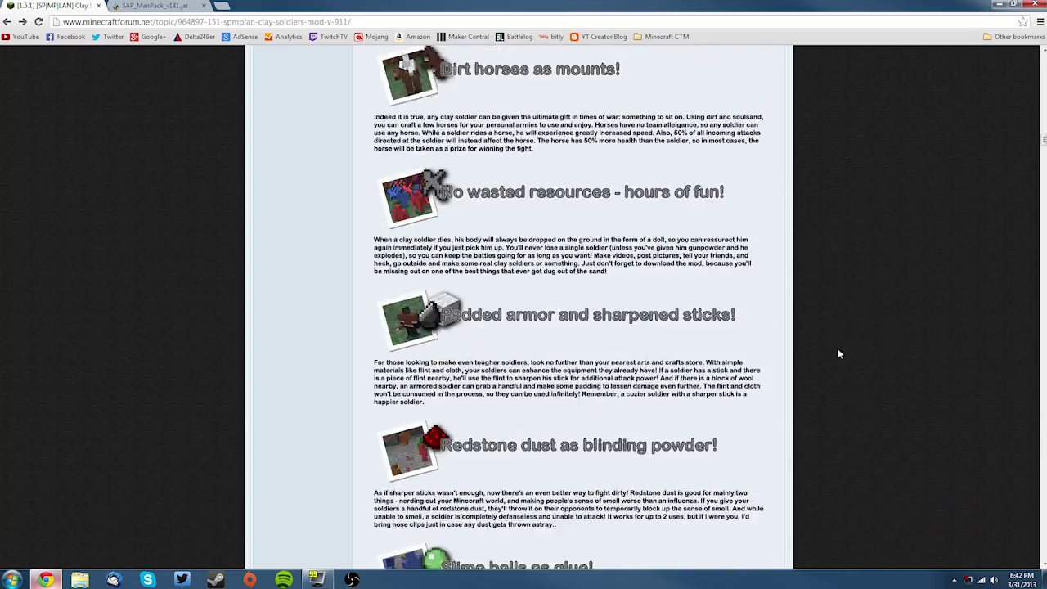
{"action": "scroll", "coordinate": [719, 342], "scroll_direction": "down", "scroll_amount": 20}
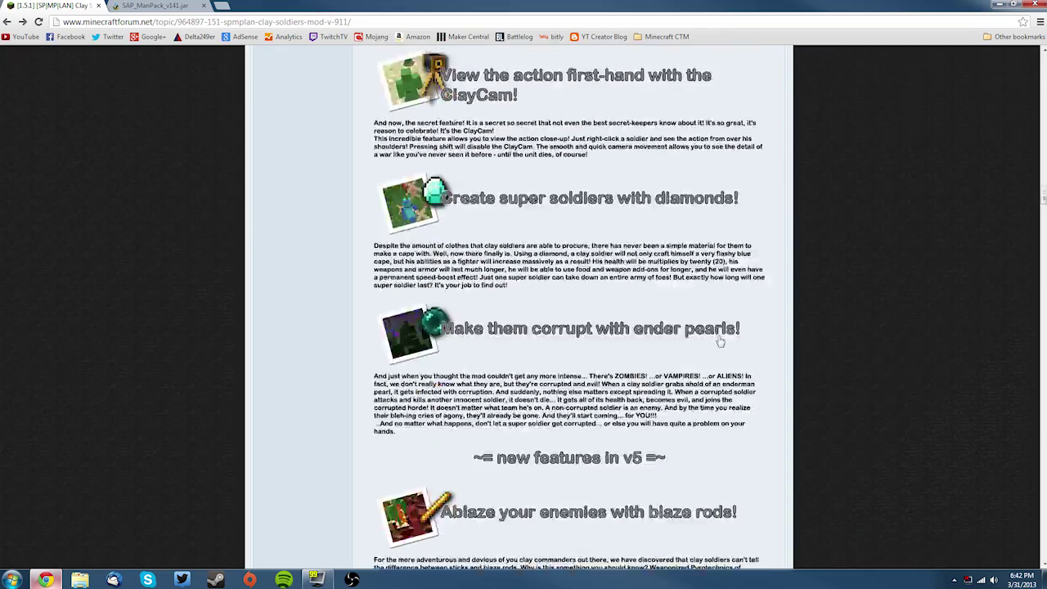
Step: Expand Old Downloads in the Downloads section and follow the Clay Soldiers v9.1.1 download link
{"action": "left_click_drag", "start_coordinate": [1039, 223], "coordinate": [1044, 398]}
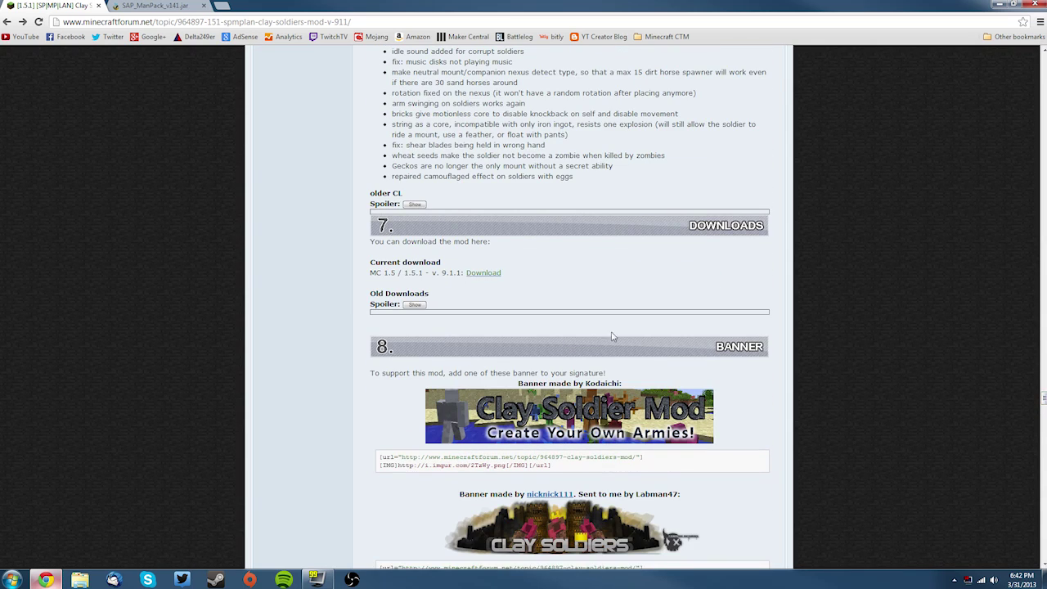
{"action": "left_click", "coordinate": [416, 305]}
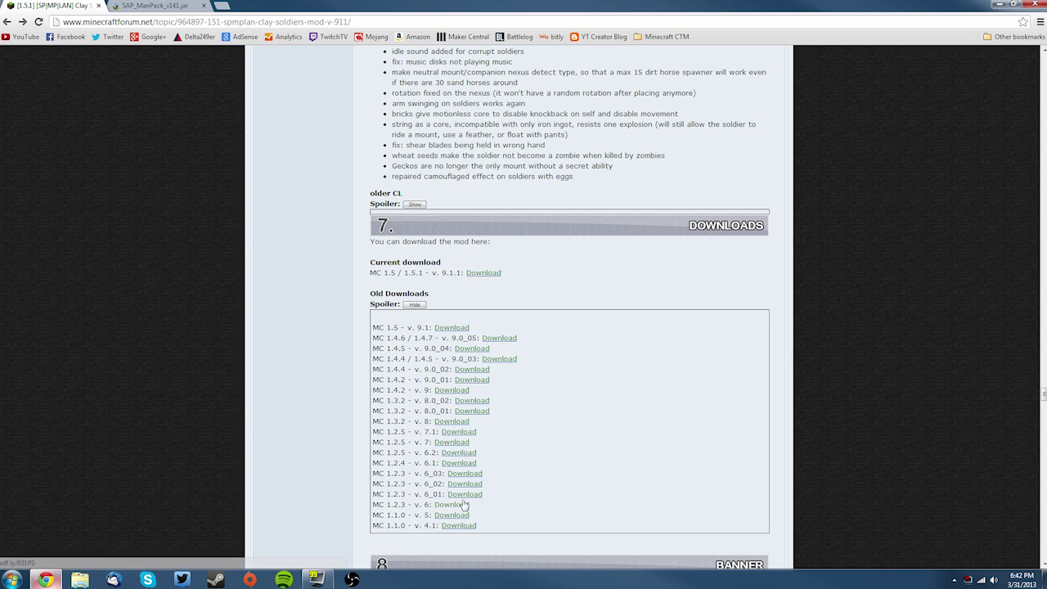
{"action": "left_click", "coordinate": [488, 275]}
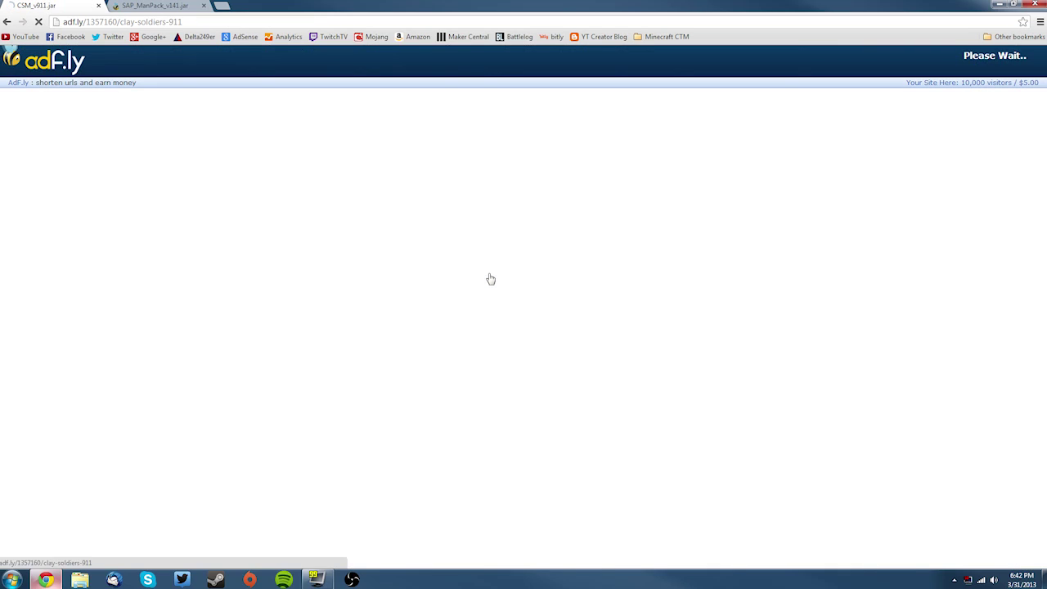
Step: Skip the adf.ly ad on the Manager pack tab to reach its MediaFire page
{"action": "left_click", "coordinate": [168, 5]}
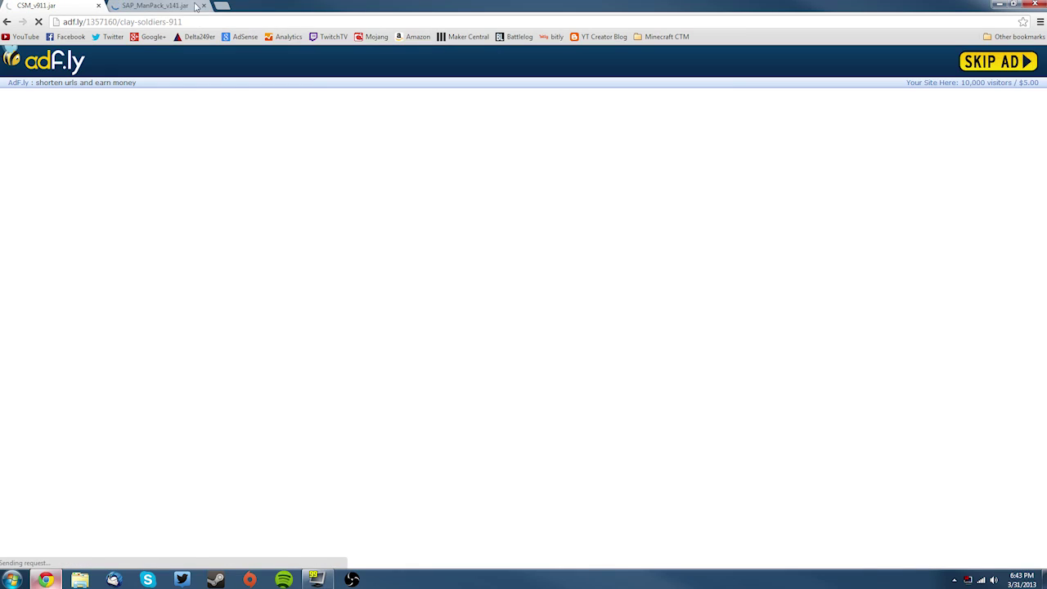
{"action": "left_click", "coordinate": [991, 67]}
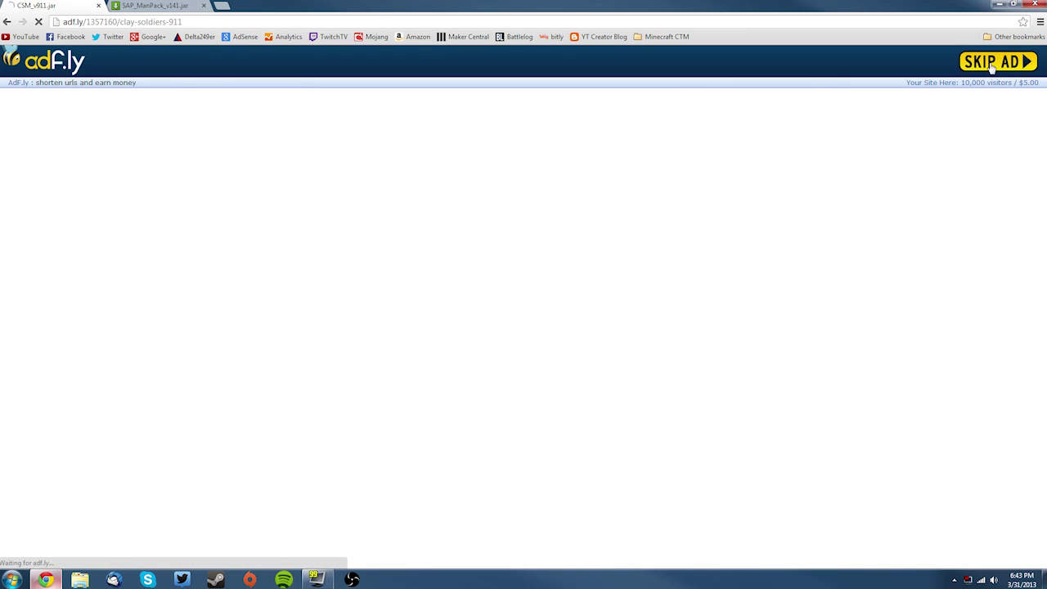
{"action": "left_click", "coordinate": [156, 5]}
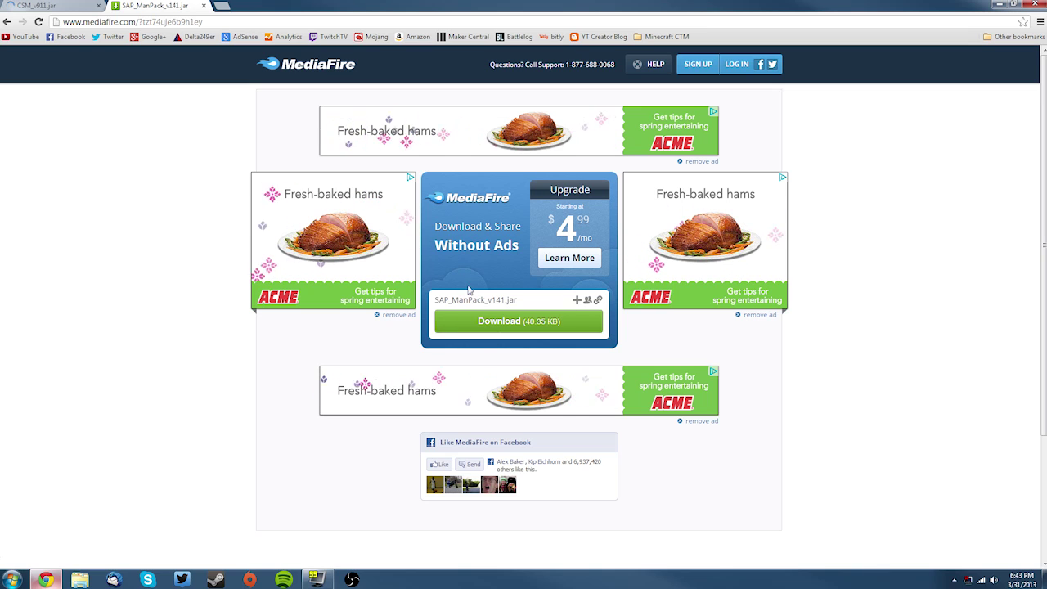
Step: Download SAP_ManPack_v141.jar from MediaFire and save it to the Desktop
{"action": "left_click", "coordinate": [480, 322]}
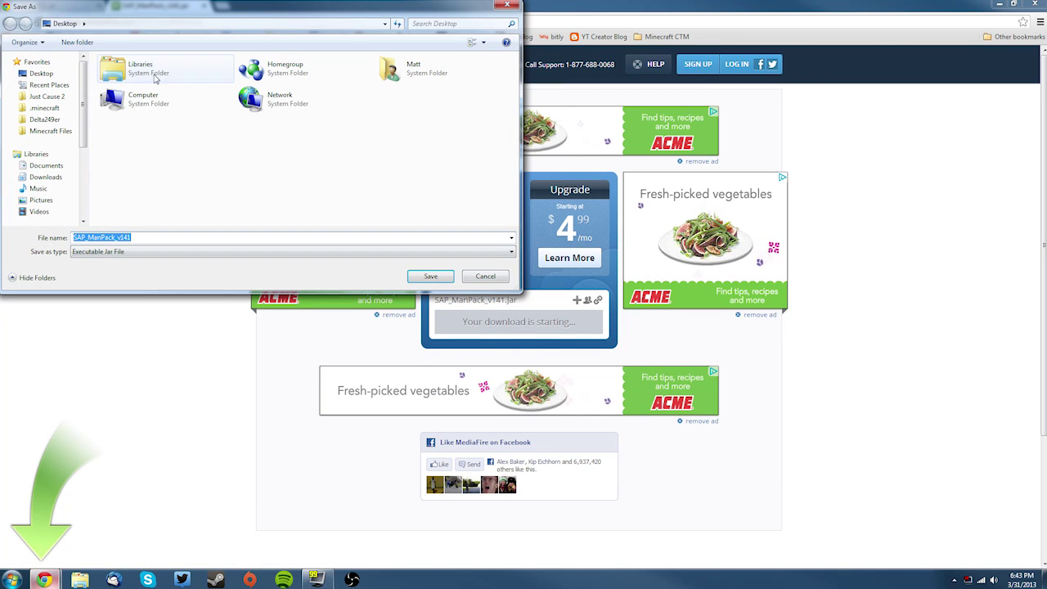
{"action": "left_click", "coordinate": [41, 73]}
{"action": "left_click", "coordinate": [433, 280]}
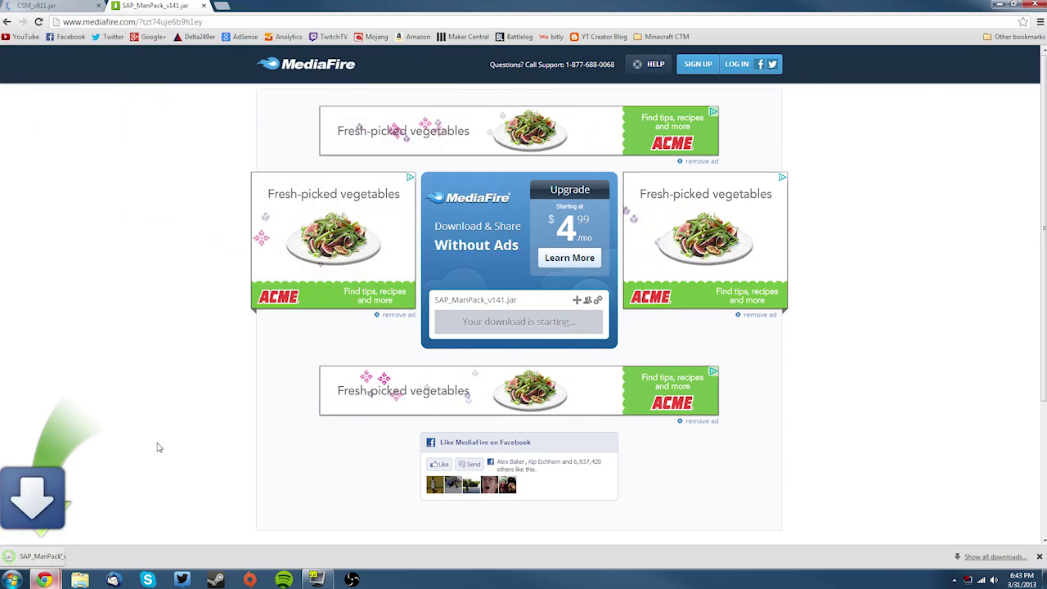
Step: Save CSM_v911.jar to the Desktop, then minimize Chrome and close the downloader advert popup
{"action": "left_click", "coordinate": [37, 5]}
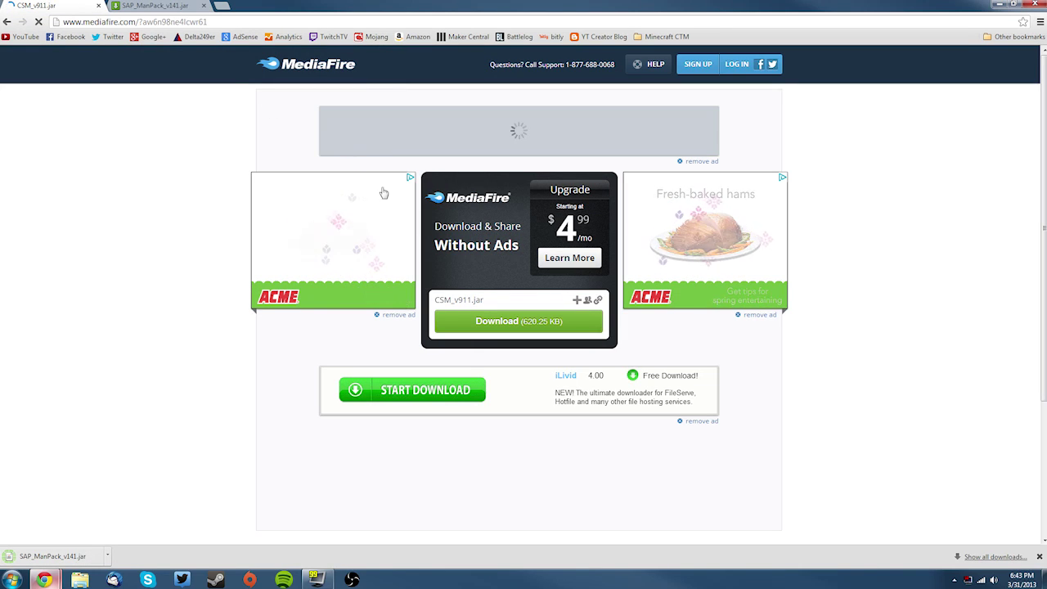
{"action": "left_click", "coordinate": [475, 326]}
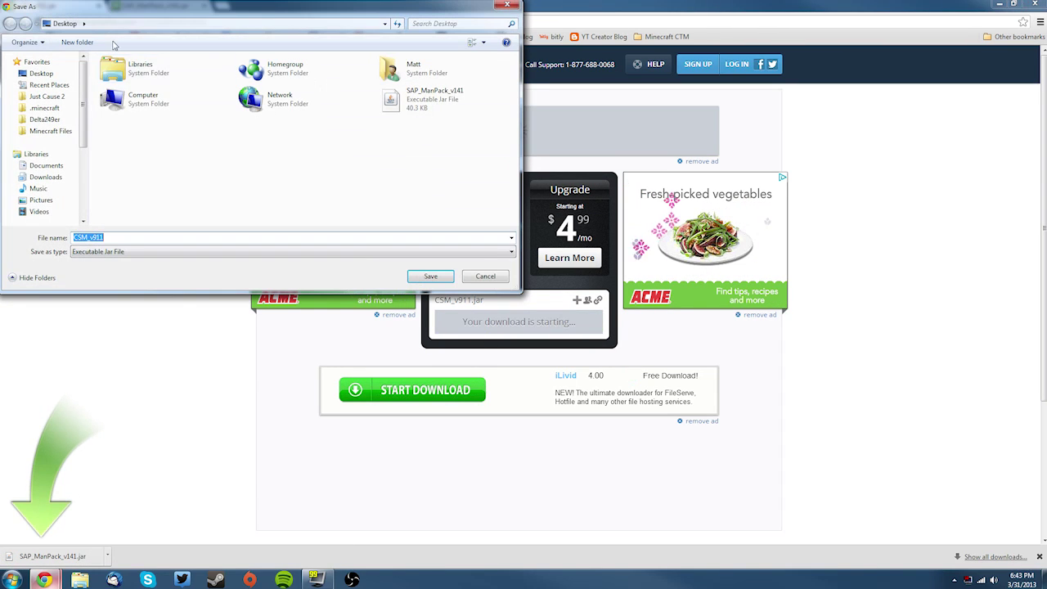
{"action": "left_click", "coordinate": [41, 73]}
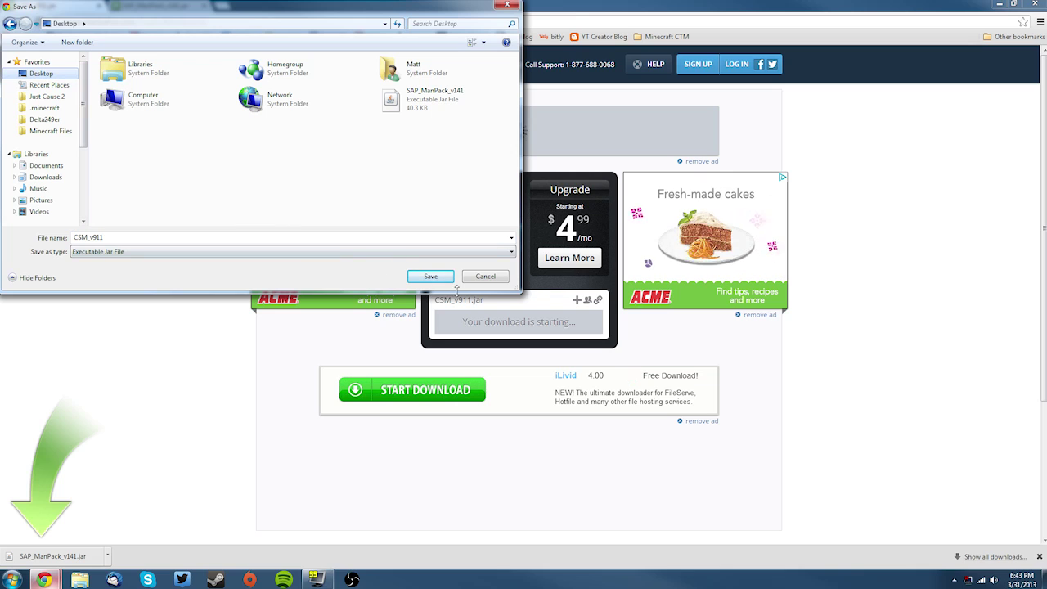
{"action": "left_click", "coordinate": [430, 276]}
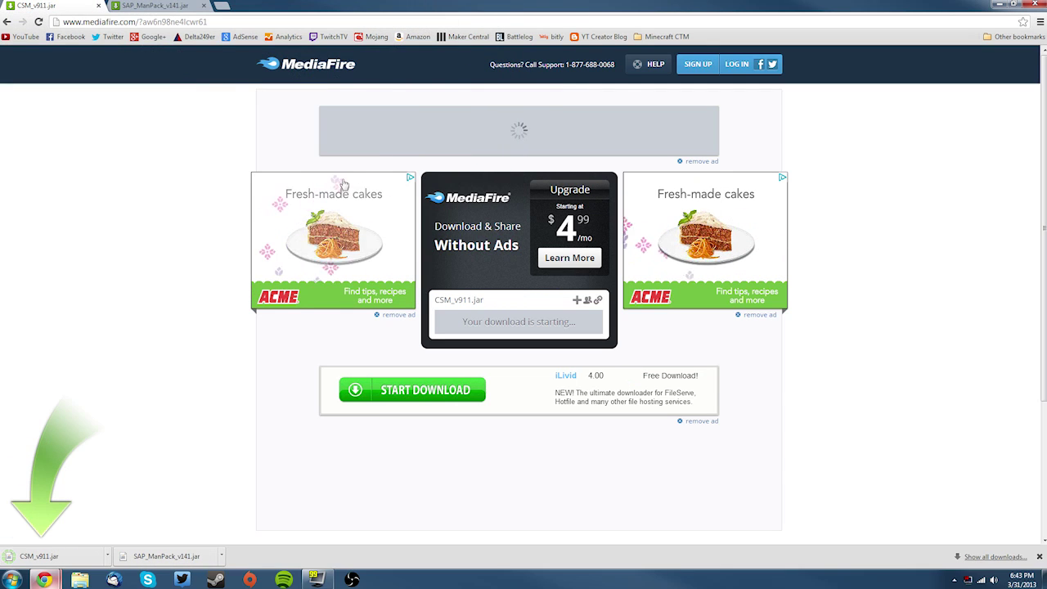
{"action": "left_click", "coordinate": [1001, 5]}
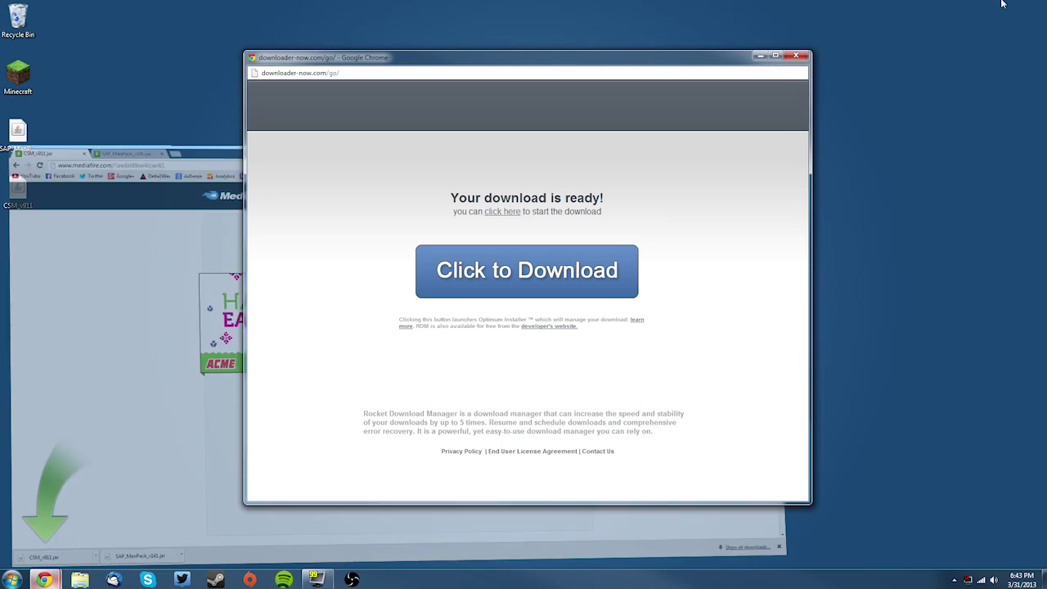
{"action": "left_click", "coordinate": [795, 57]}
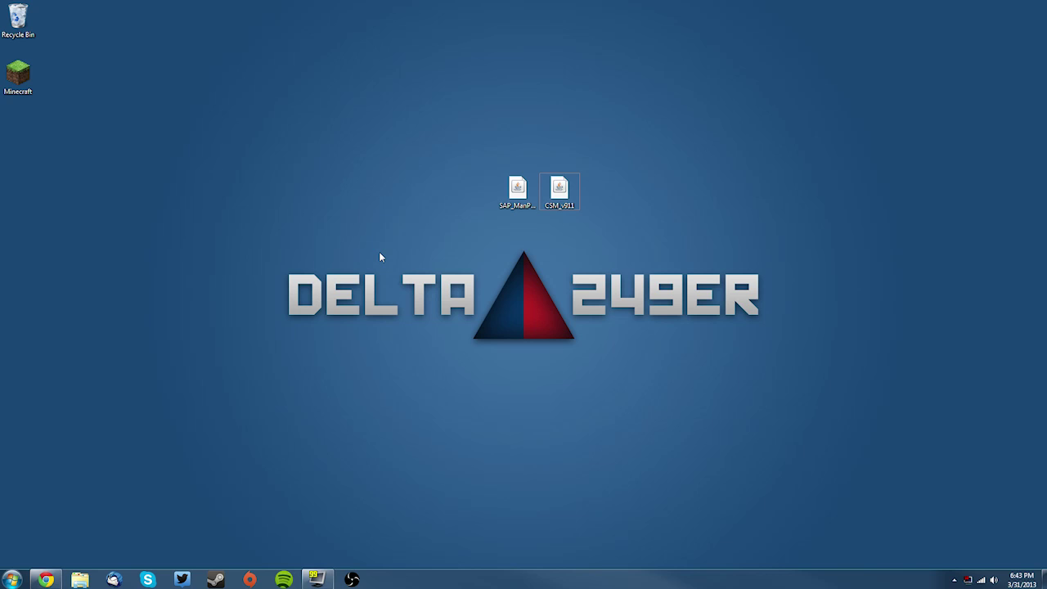
Step: Open the mods folder inside %appdata%\.minecraft using the Run dialog
{"action": "key", "text": "super+r"}
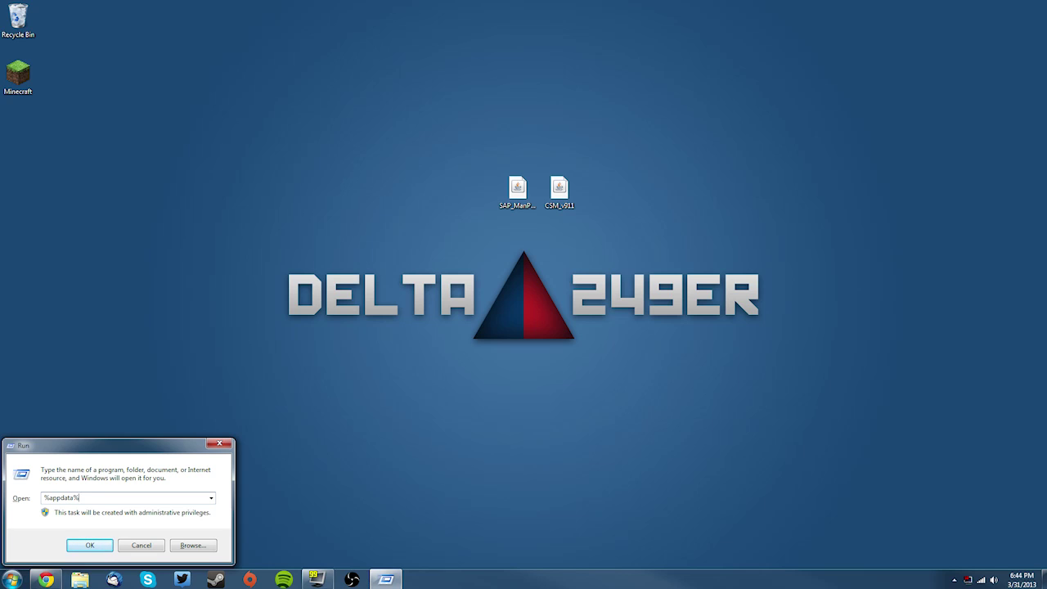
{"action": "left_click", "coordinate": [89, 544]}
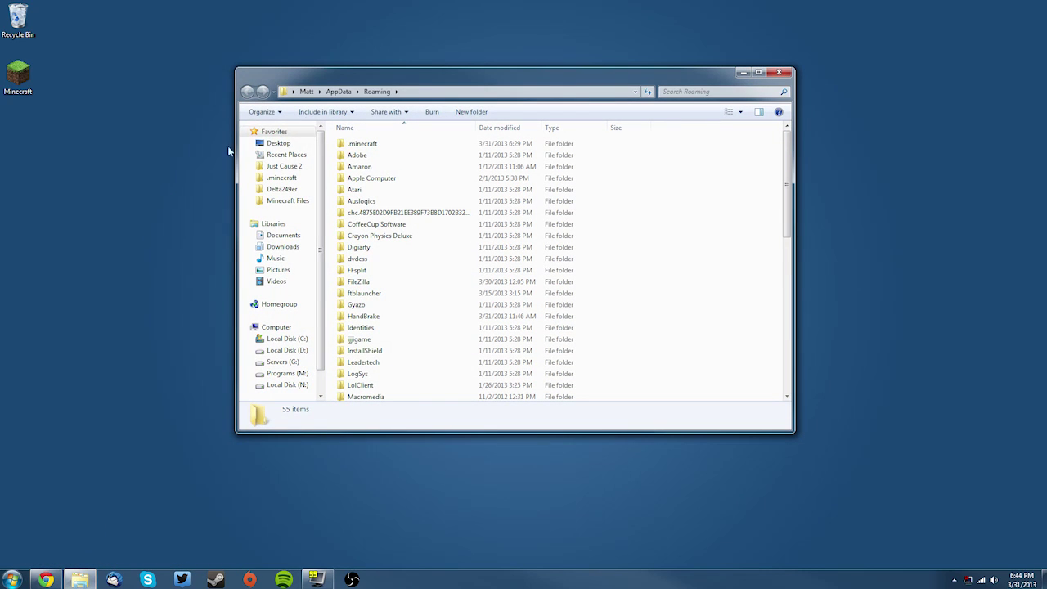
{"action": "double_click", "coordinate": [366, 146]}
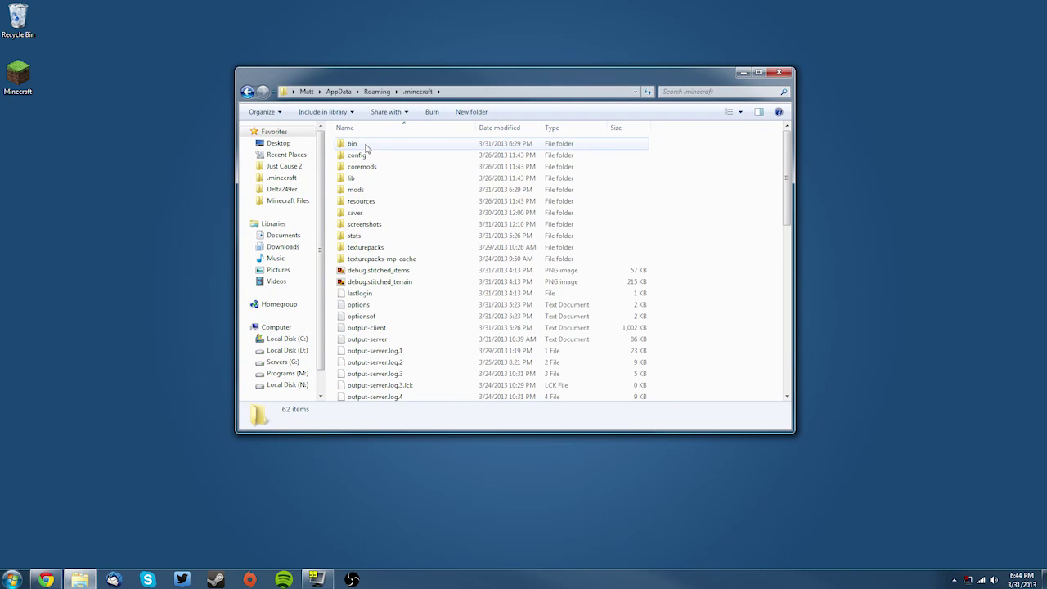
{"action": "left_click", "coordinate": [343, 191]}
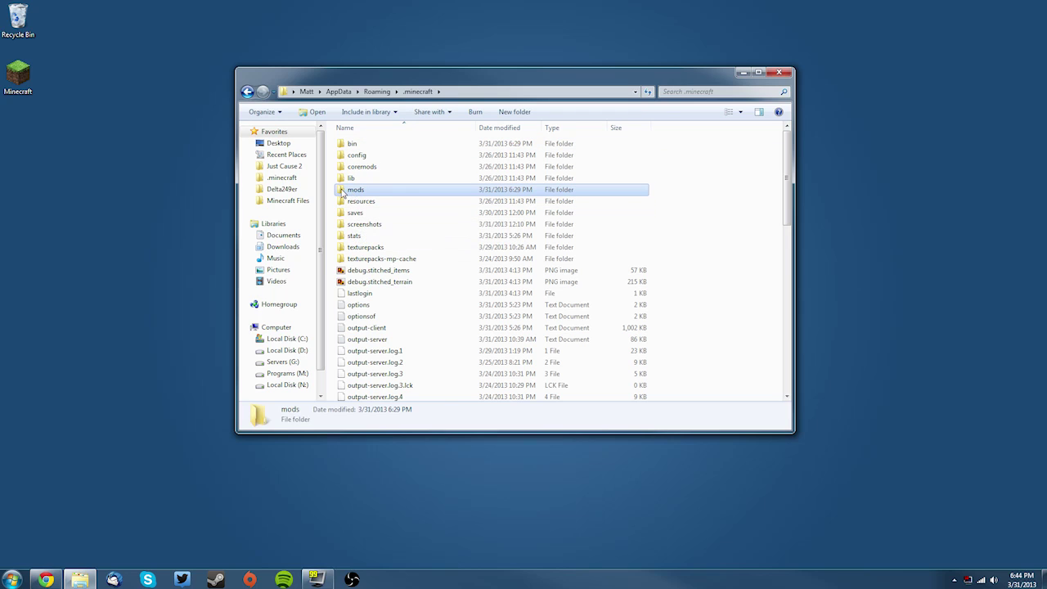
{"action": "double_click", "coordinate": [354, 192]}
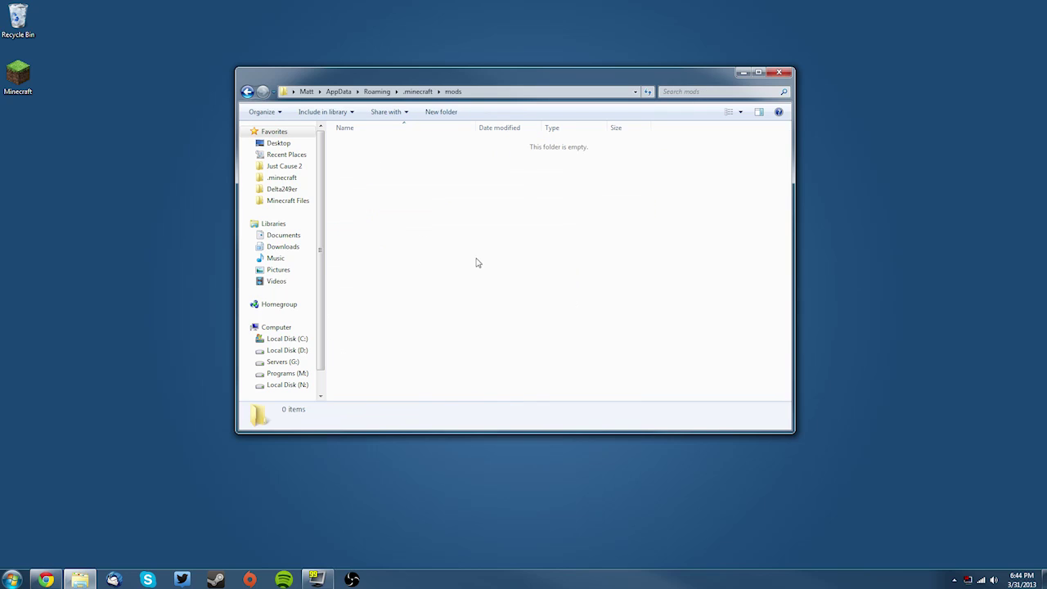
Step: Drag CSM_v911.jar and SAP_ManPack_v141.jar from the desktop into the mods folder, then go back up to .minecraft
{"action": "left_click_drag", "start_coordinate": [475, 257], "coordinate": [383, 204]}
{"action": "left_click_drag", "start_coordinate": [295, 78], "coordinate": [74, 36]}
{"action": "left_click_drag", "start_coordinate": [243, 28], "coordinate": [551, 234]}
{"action": "left_click_drag", "start_coordinate": [632, 194], "coordinate": [470, 337]}
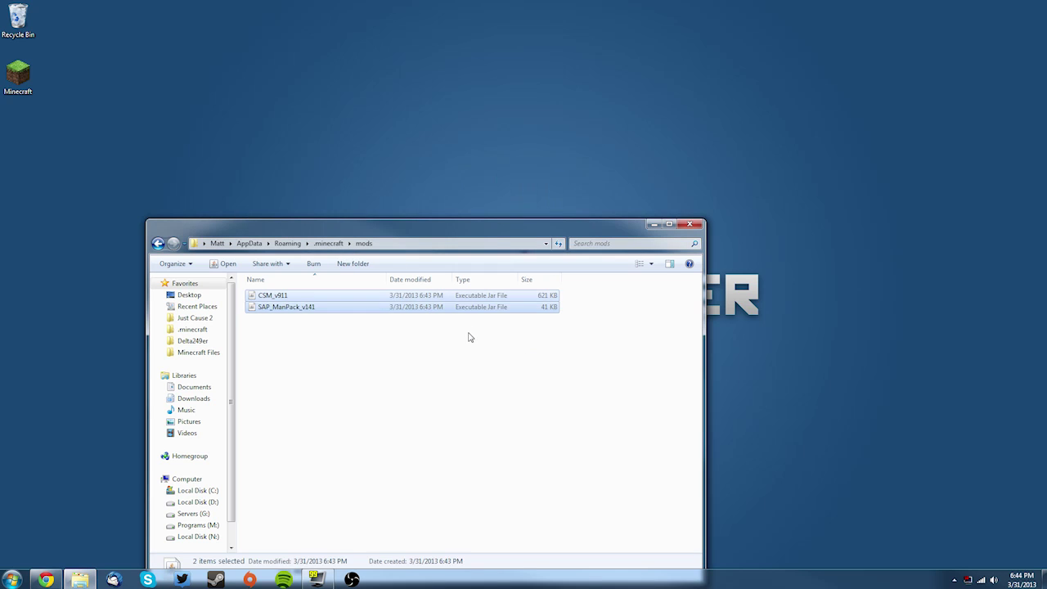
{"action": "left_click", "coordinate": [390, 358]}
{"action": "left_click", "coordinate": [328, 243]}
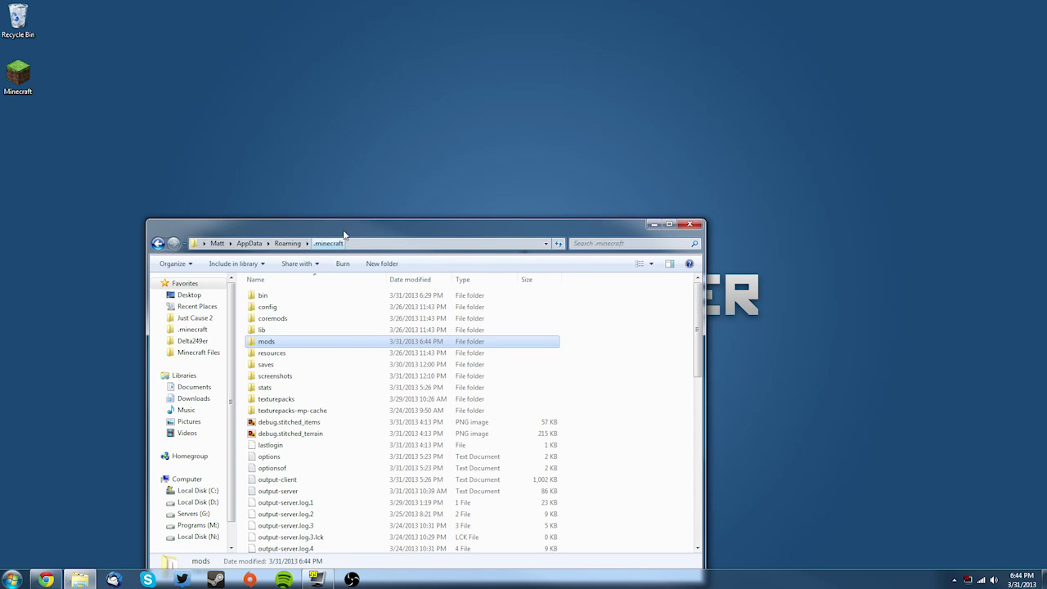
{"action": "left_click_drag", "start_coordinate": [345, 225], "coordinate": [455, 72]}
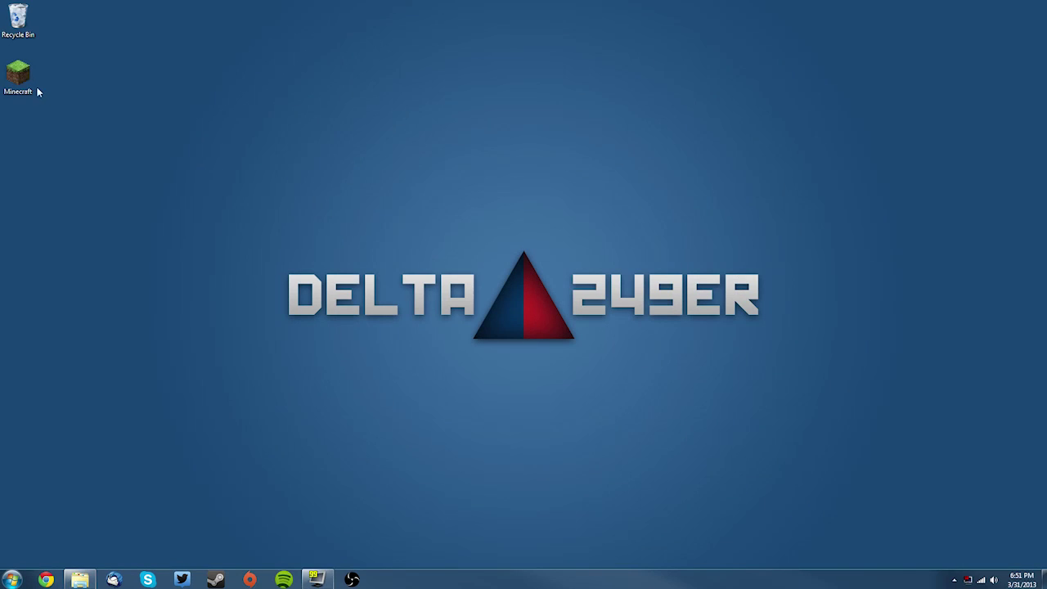
Step: Launch Minecraft from the desktop shortcut, log in, and open the Mods list showing Clay Soldiers 9.1.1 and Managers 1.4.1
{"action": "left_click", "coordinate": [36, 88]}
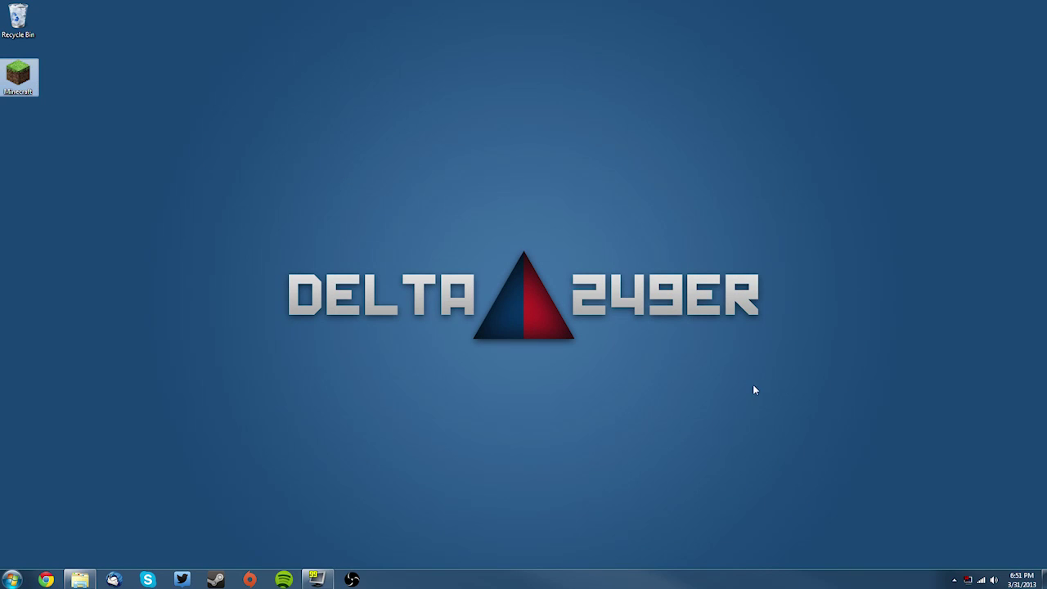
{"action": "key", "text": "Return"}
{"action": "left_click", "coordinate": [730, 392]}
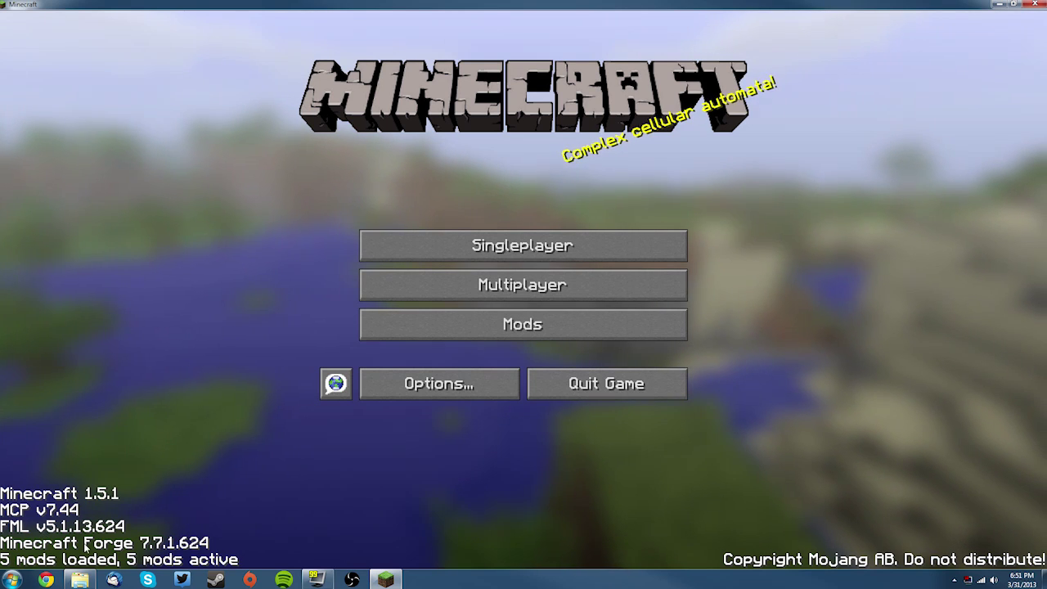
{"action": "left_click", "coordinate": [452, 336]}
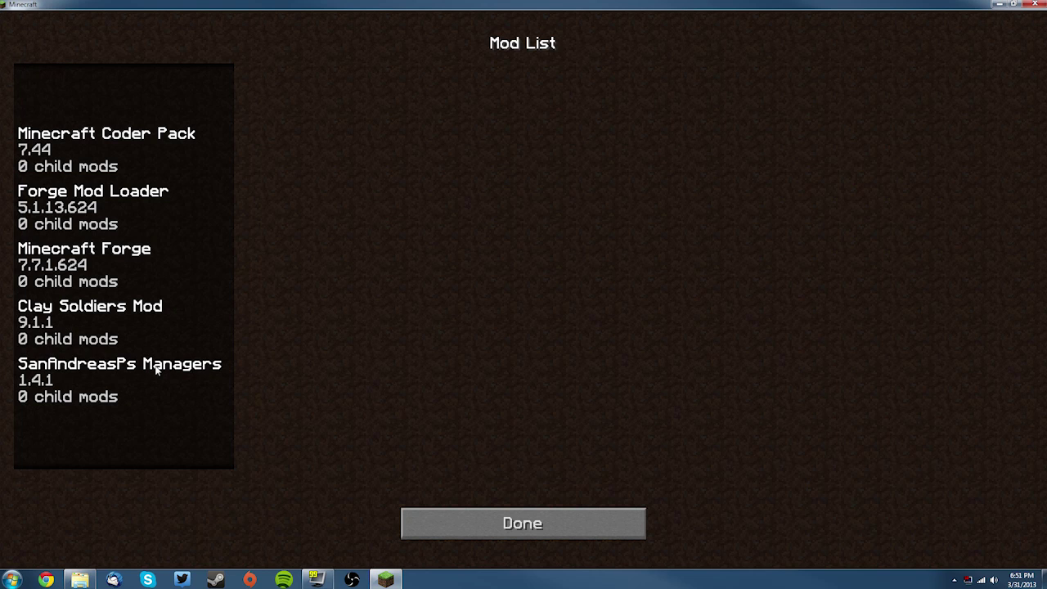
{"action": "left_click", "coordinate": [582, 519]}
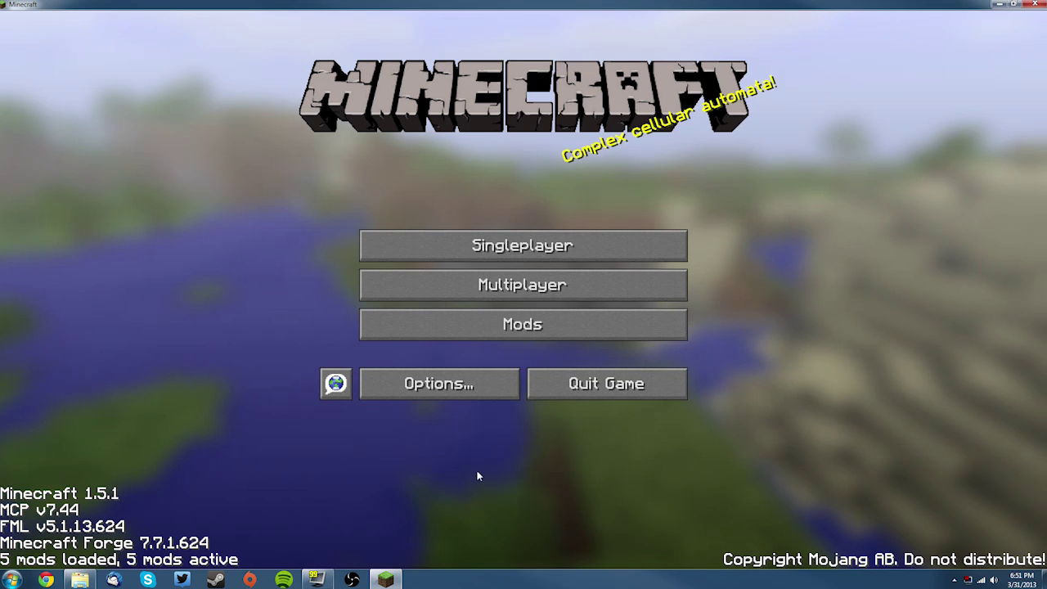